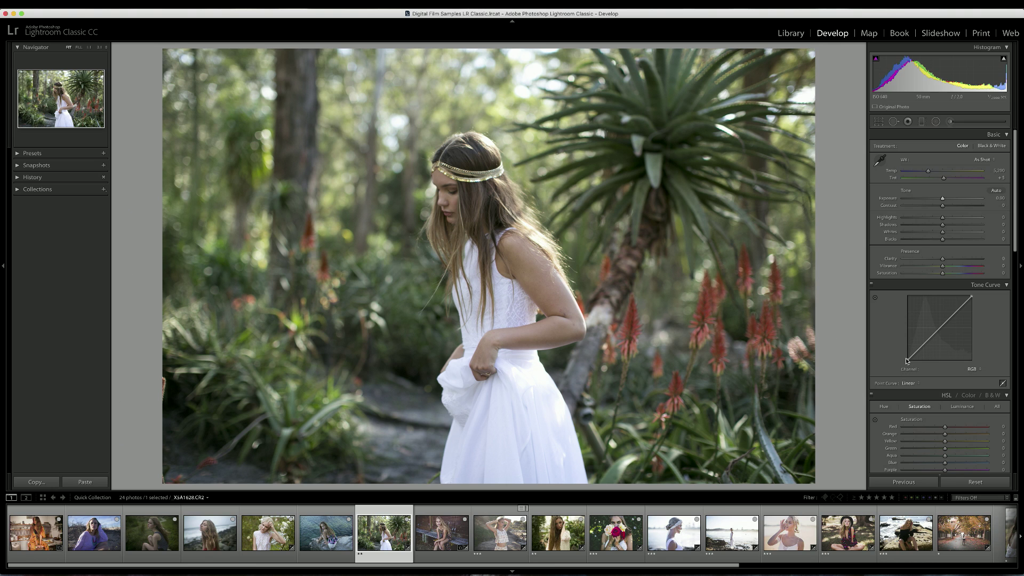
Step: Raise the tone curve's black point for faded shadows, then add shadow and highlight points forming a gentle S-curve
left_click_drag(907, 360, 904, 352)
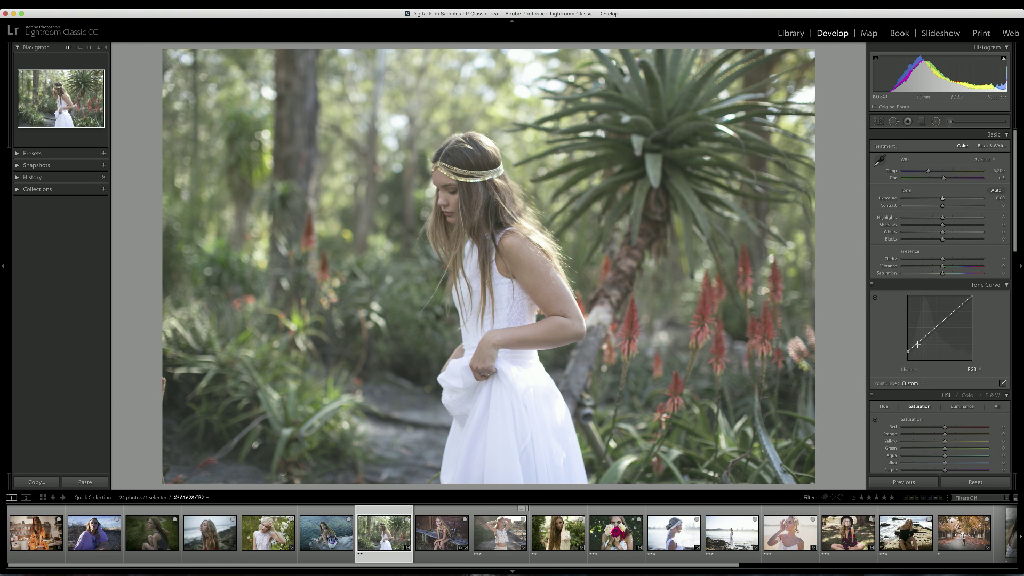
left_click_drag(918, 345, 972, 301)
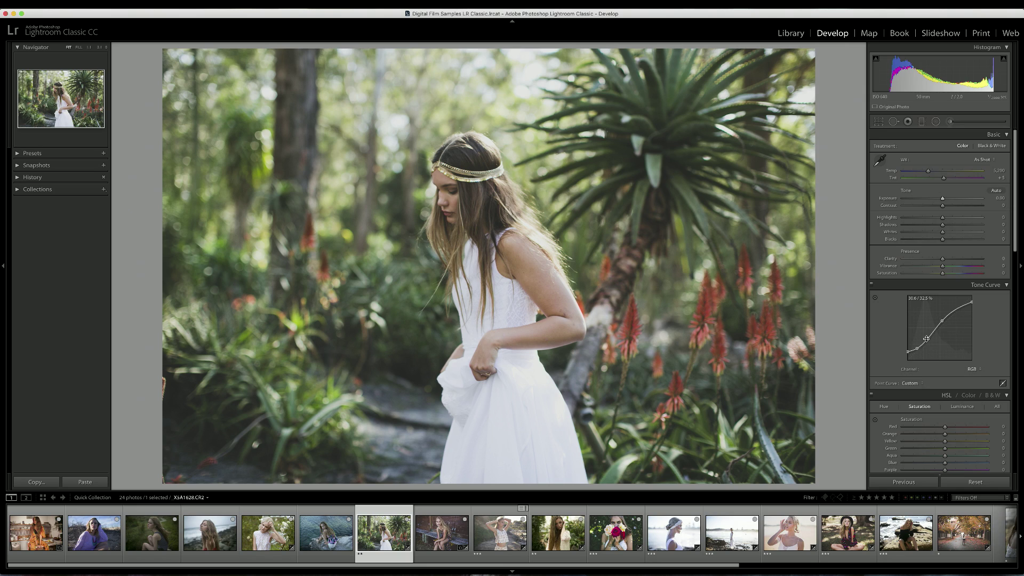
left_click_drag(926, 339, 926, 338)
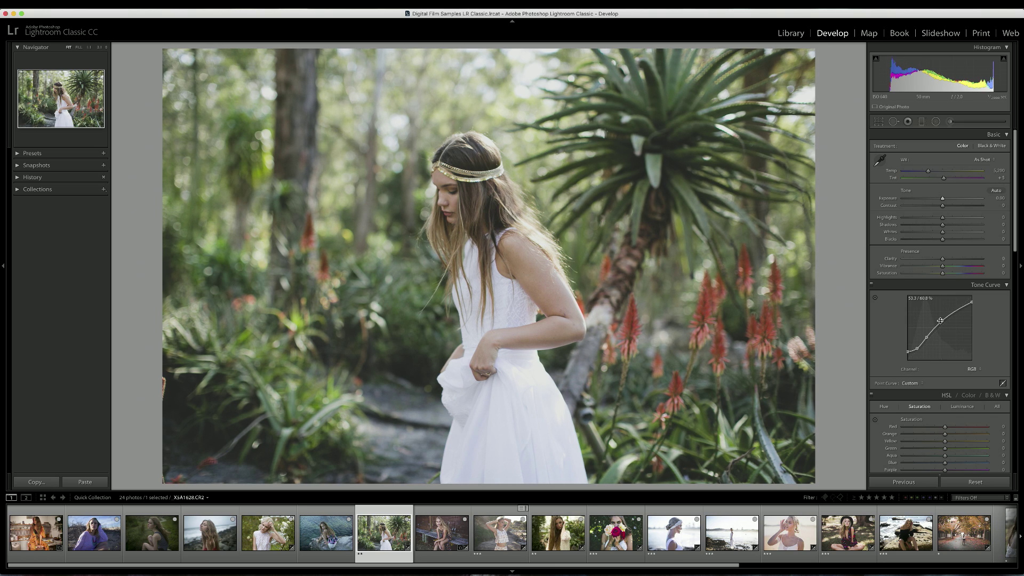
left_click_drag(941, 322, 942, 322)
Step: Set Detail sharpening Amount to 79 and Radius to 1.4
scroll(964, 332, "down", 5)
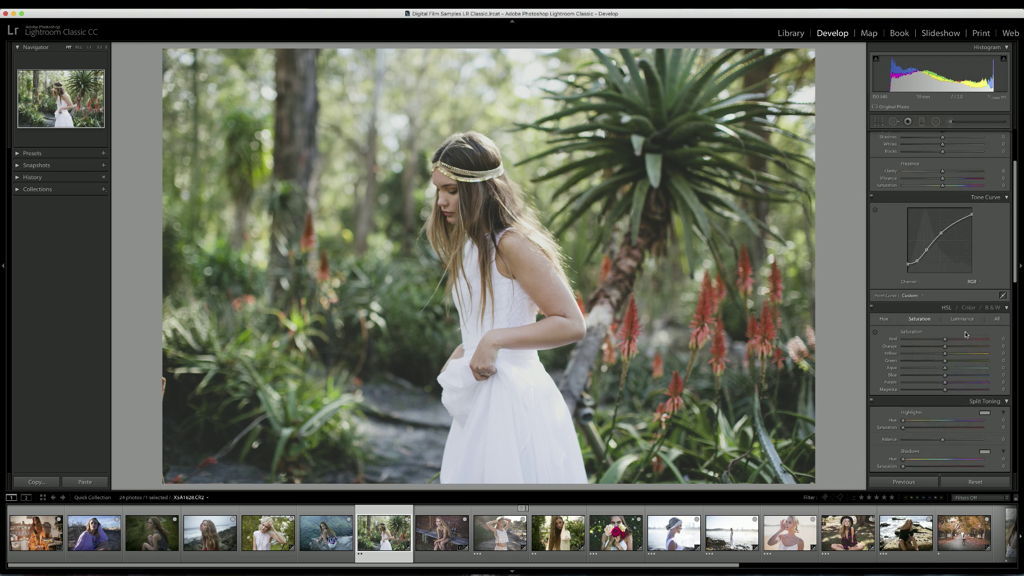
scroll(965, 334, "down", 3)
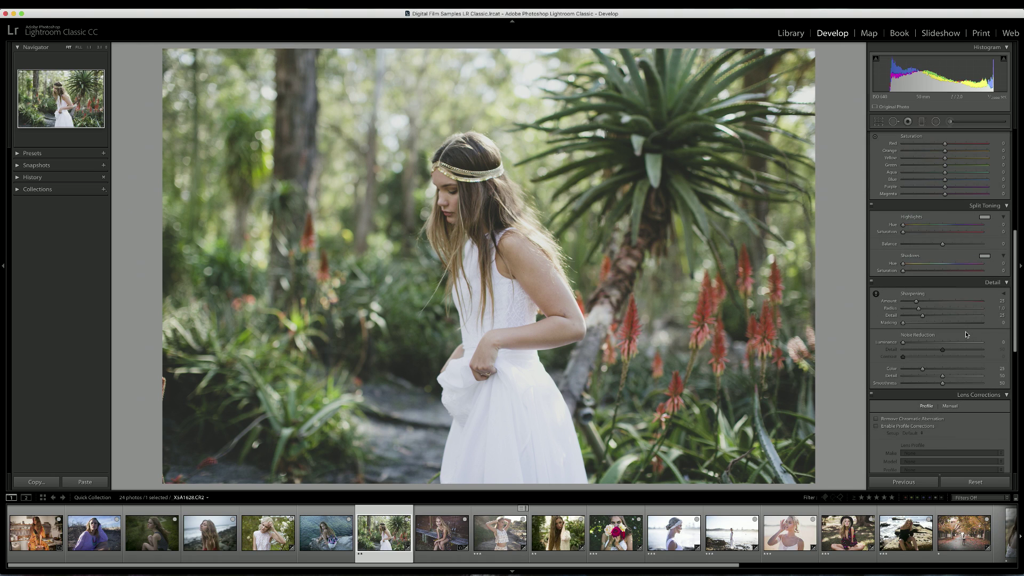
left_click(943, 301)
left_click(930, 308)
scroll(940, 373, "up", 10)
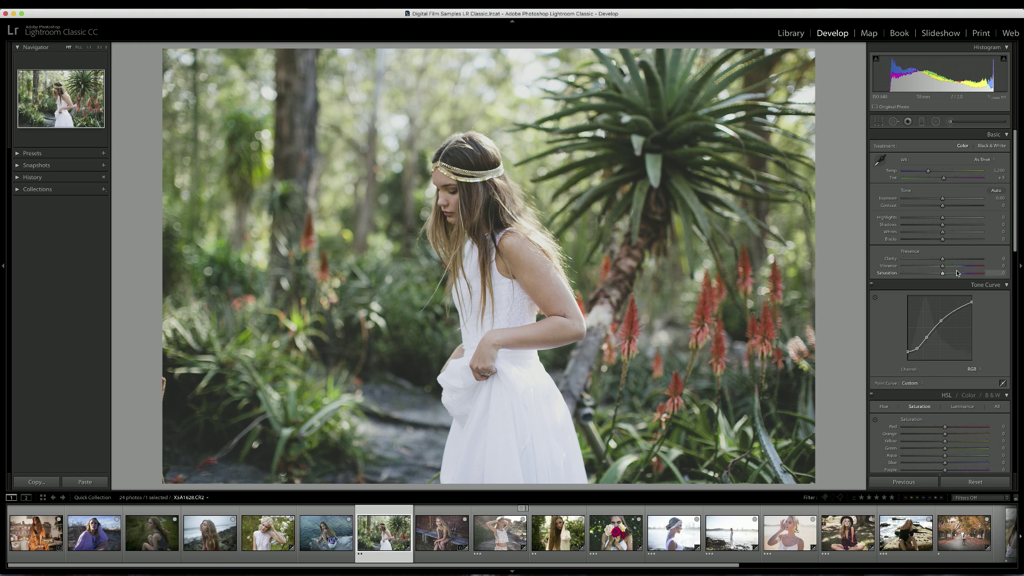
Step: Set Exposure +0.25, Highlights +48, Blacks −13, Vibrance +24, and adjust Saturation
left_click_drag(940, 198, 964, 219)
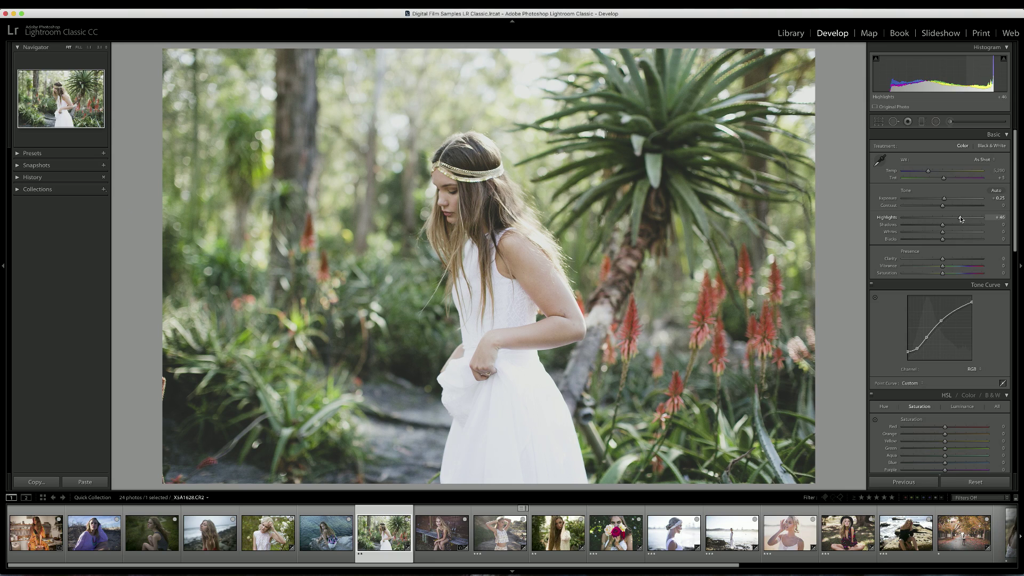
left_click_drag(960, 217, 962, 217)
left_click_drag(943, 241, 937, 242)
mouse_move(942, 264)
left_mouse_down()
mouse_move(971, 265)
mouse_move(937, 274)
mouse_move(951, 267)
left_mouse_up()
left_click(954, 274)
Step: Warm the white balance Temp to about 5,794 and set Tint to +11
left_click_drag(929, 172, 932, 172)
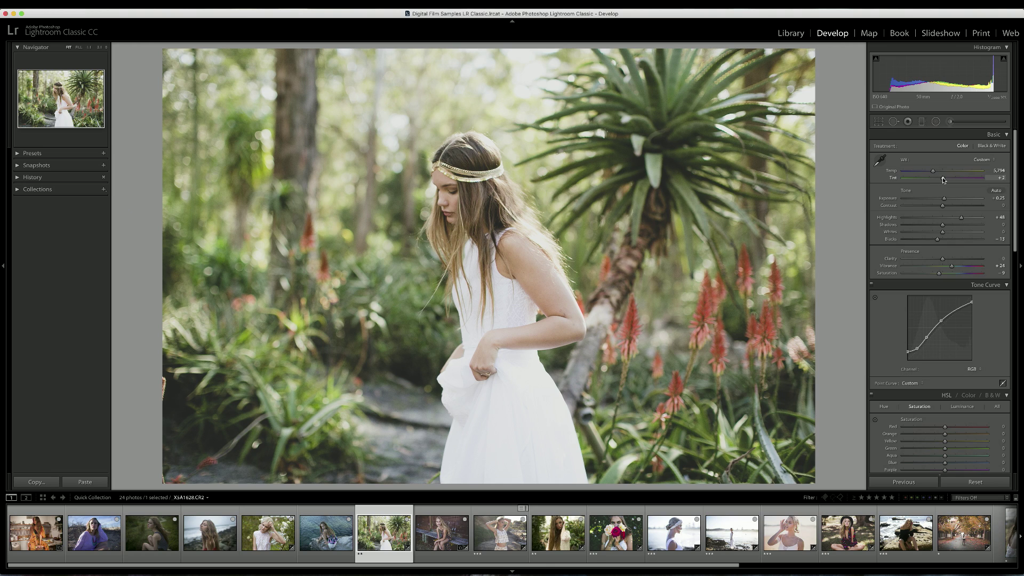
left_click_drag(943, 179, 941, 180)
Step: Lower HSL Saturation for Yellow to −52 and Green to −27
scroll(942, 201, "down", 5)
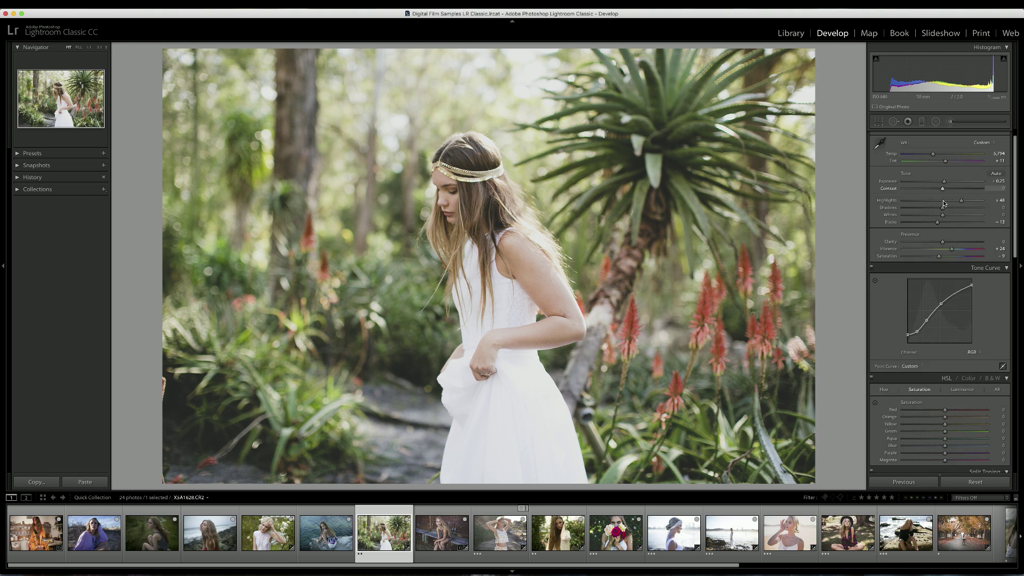
scroll(942, 201, "down", 2)
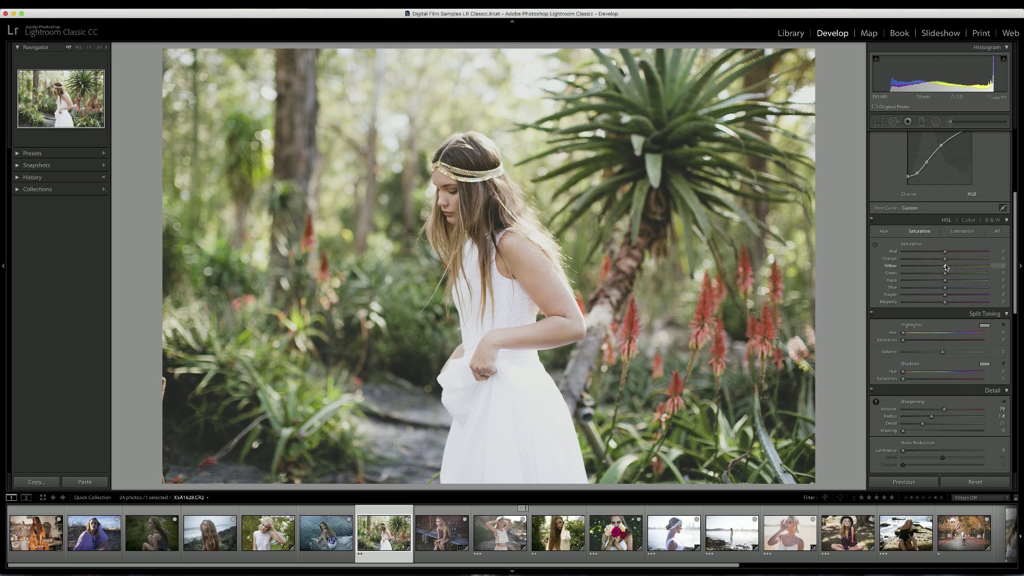
left_click_drag(933, 267, 926, 268)
left_click(942, 273)
left_click_drag(928, 275, 934, 275)
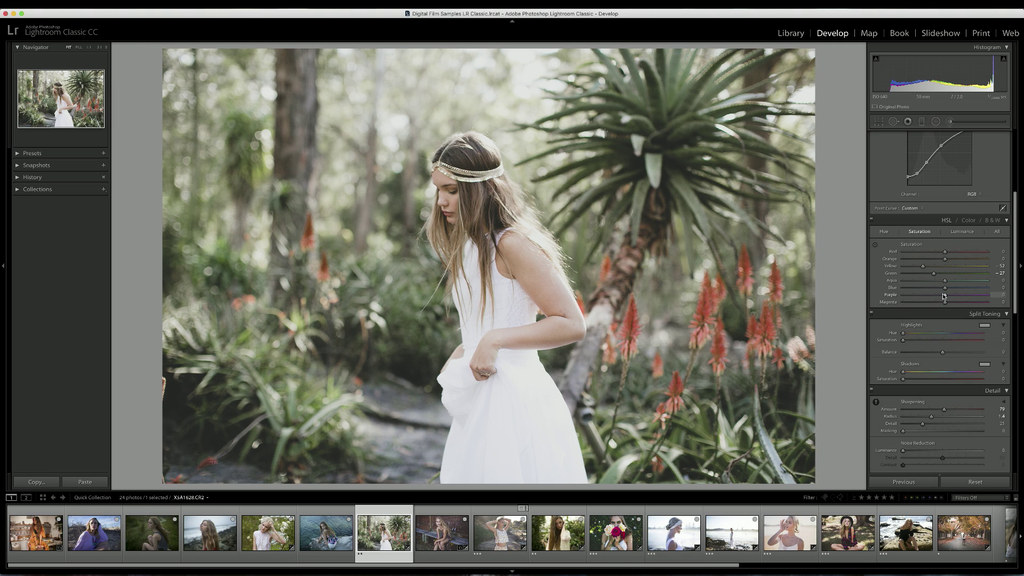
Step: Ease the Basic panel Saturation up from −9 to about +1
scroll(941, 293, "up", 5)
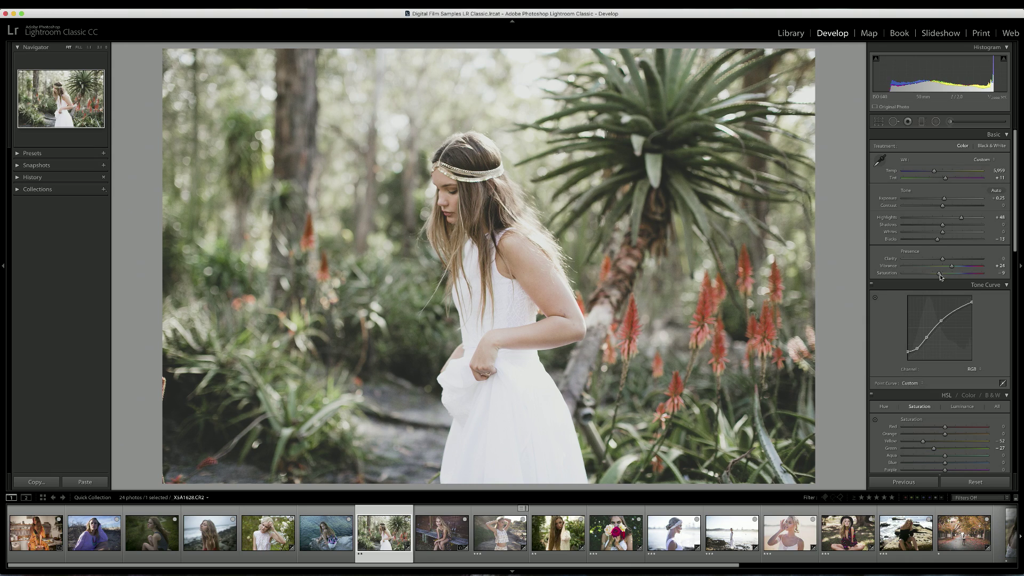
left_click_drag(938, 273, 942, 274)
Step: Tint the split-tone highlights warm at hue 48 with saturation about 26
scroll(906, 266, "down", 10)
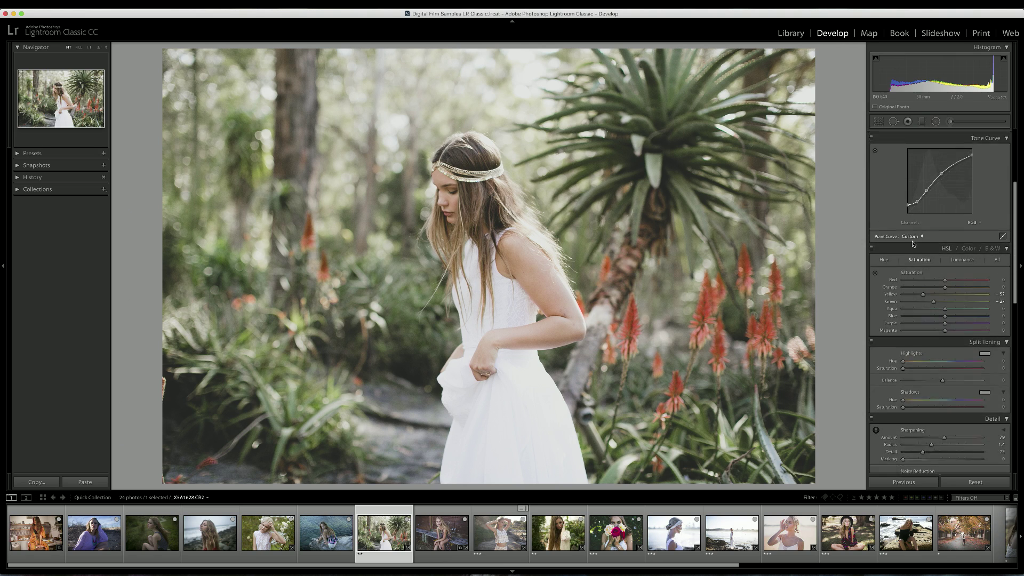
scroll(911, 300, "down", 1)
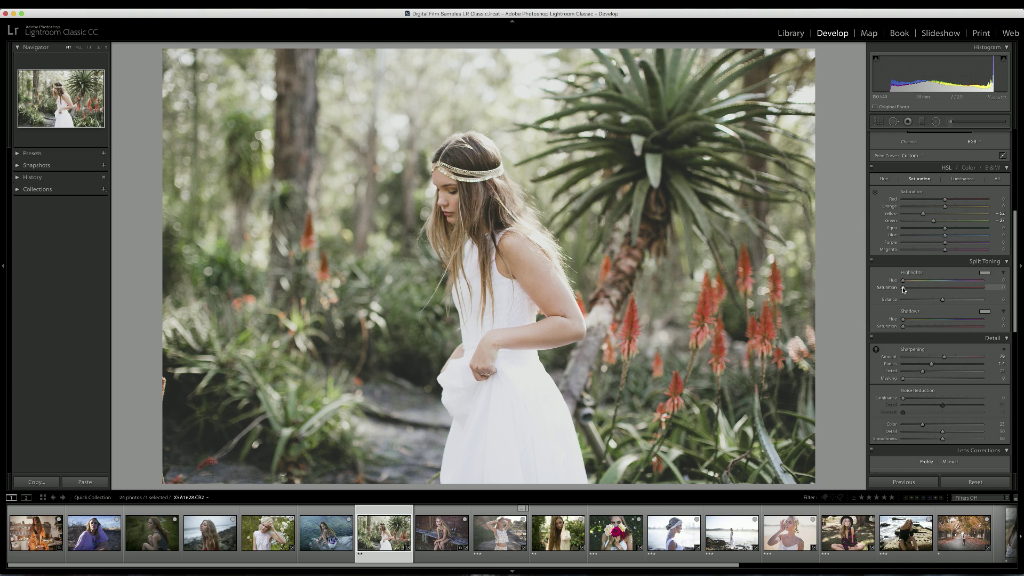
mouse_move(903, 287)
left_mouse_down()
mouse_move(938, 288)
mouse_move(898, 291)
mouse_move(933, 289)
mouse_move(913, 290)
mouse_move(922, 290)
left_mouse_up()
left_click_drag(925, 290, 922, 290)
left_click_drag(920, 286, 920, 288)
Step: Tint the shadows at hue 114, saturation 18, then refine highlight saturation
scroll(909, 296, "down", 2)
left_click_drag(904, 302, 926, 296)
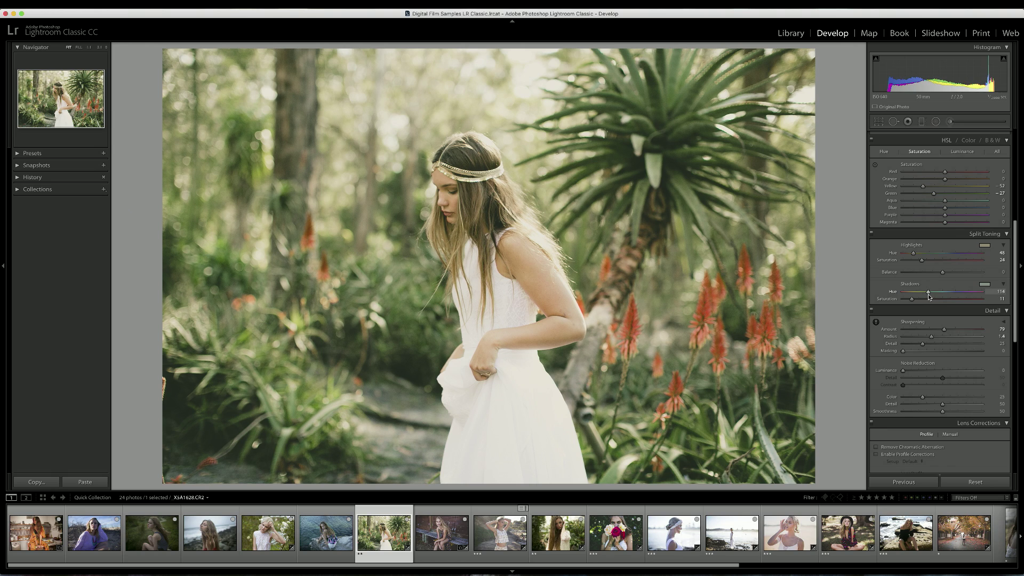
left_click_drag(911, 299, 908, 303)
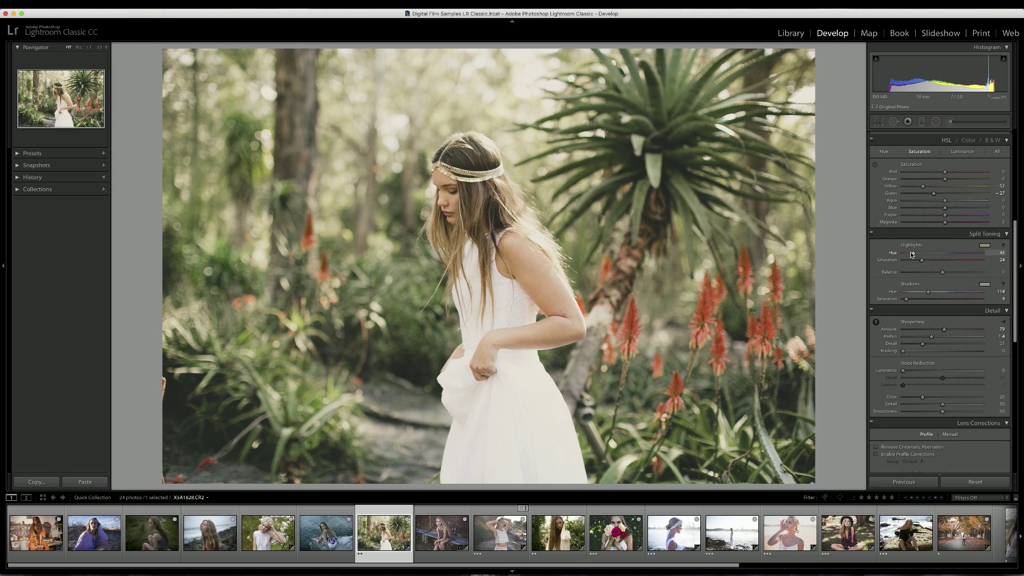
left_click_drag(920, 259, 922, 260)
scroll(917, 270, "up", 6)
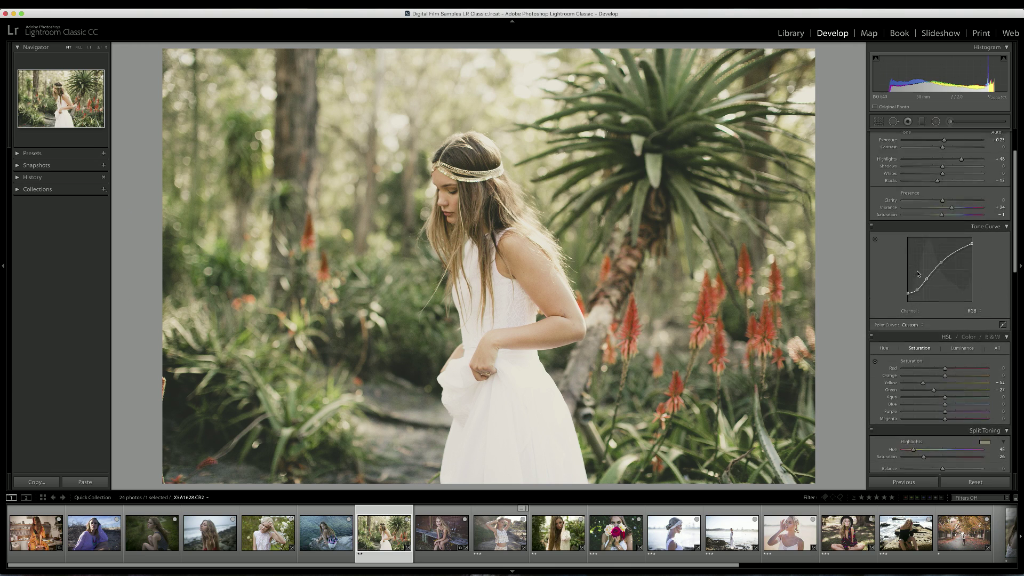
scroll(917, 272, "up", 3)
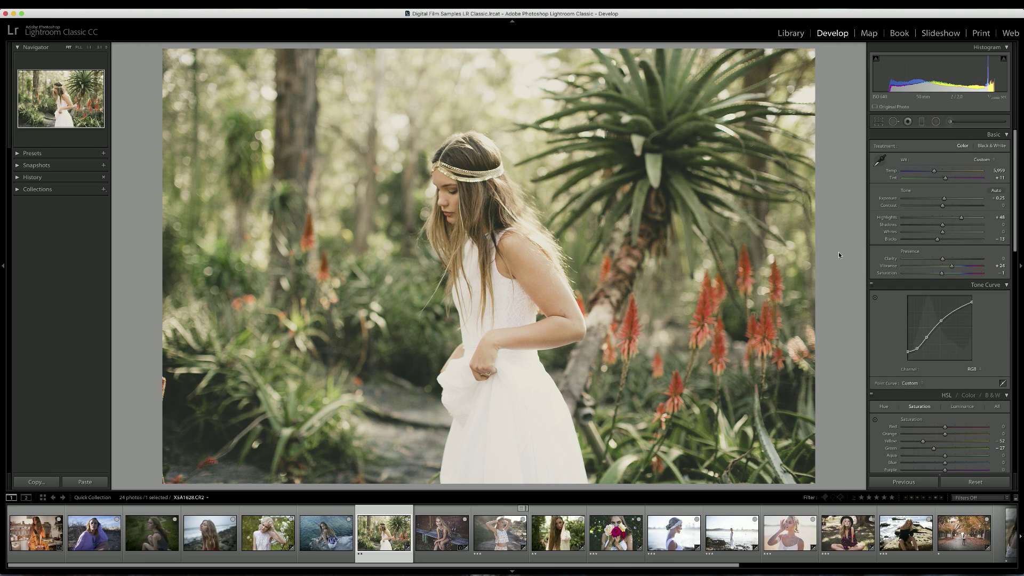
key("backslash")
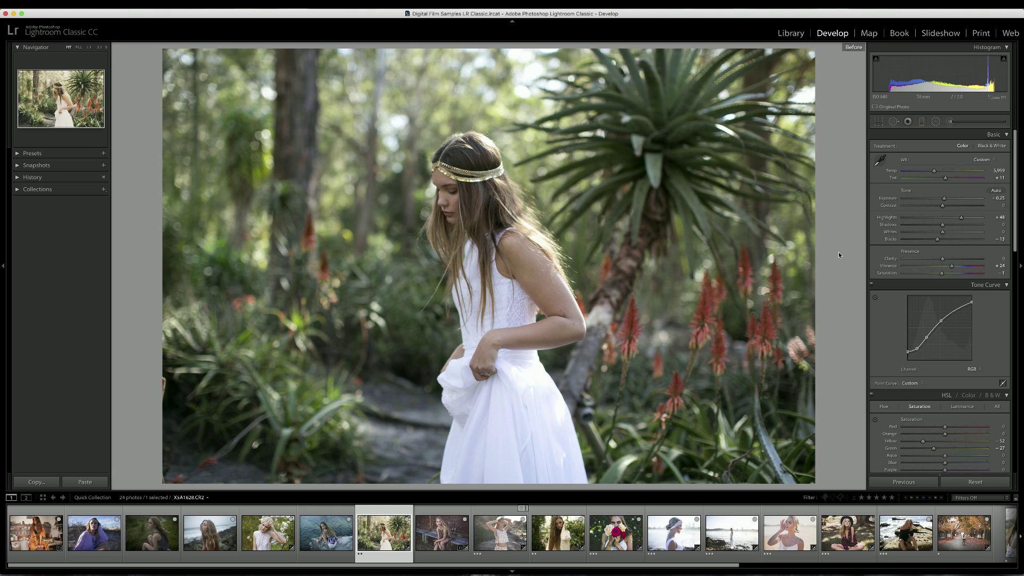
key("backslash")
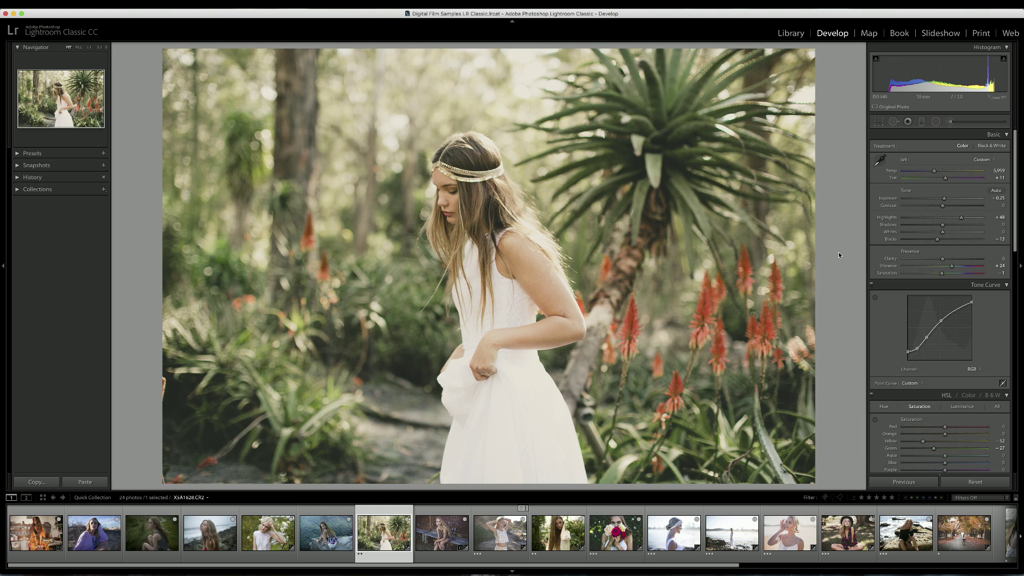